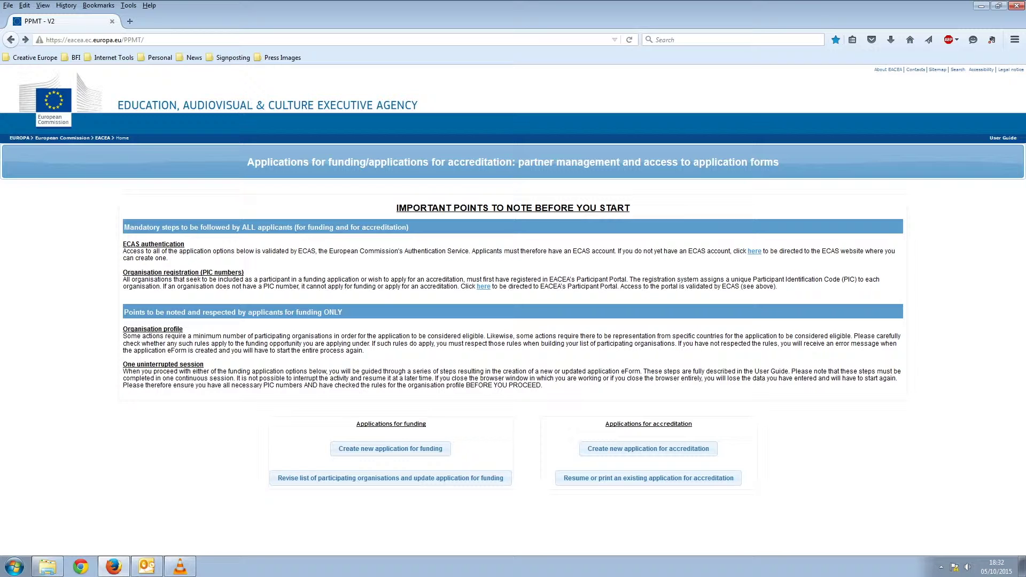
# - Start a new application for funding and search the funding opportunities of the CREATIVE EUROPE programme
pyautogui.moveTo(122, 364); pyautogui.dragTo(543, 385)
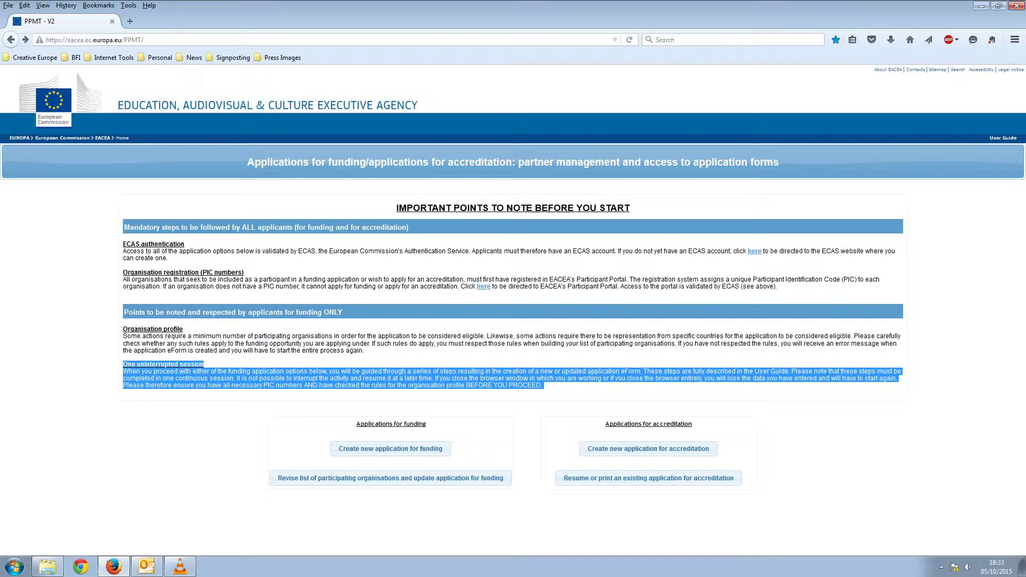
pyautogui.click(391, 448)
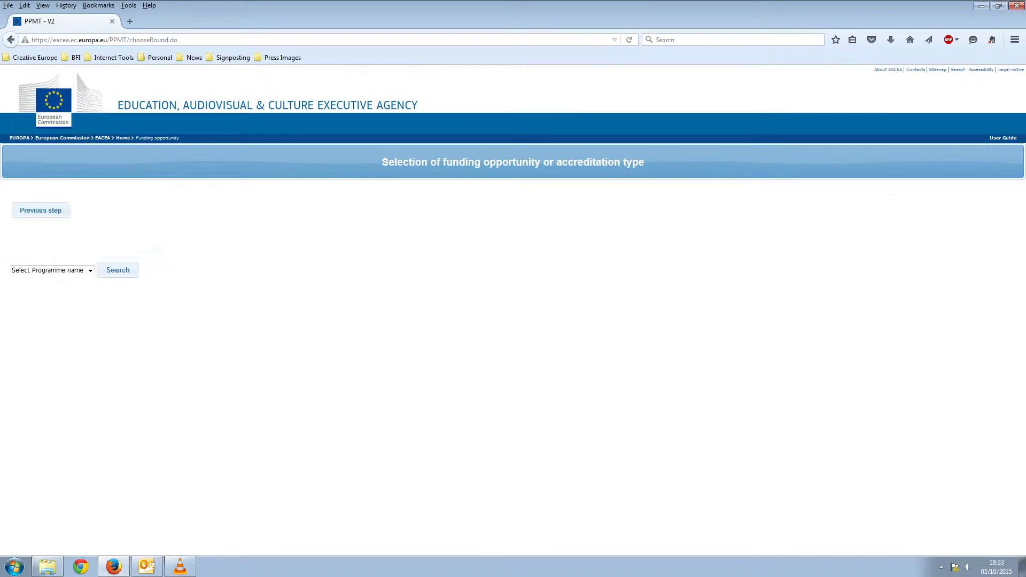
pyautogui.click(51, 269)
pyautogui.click(43, 287)
pyautogui.click(51, 270)
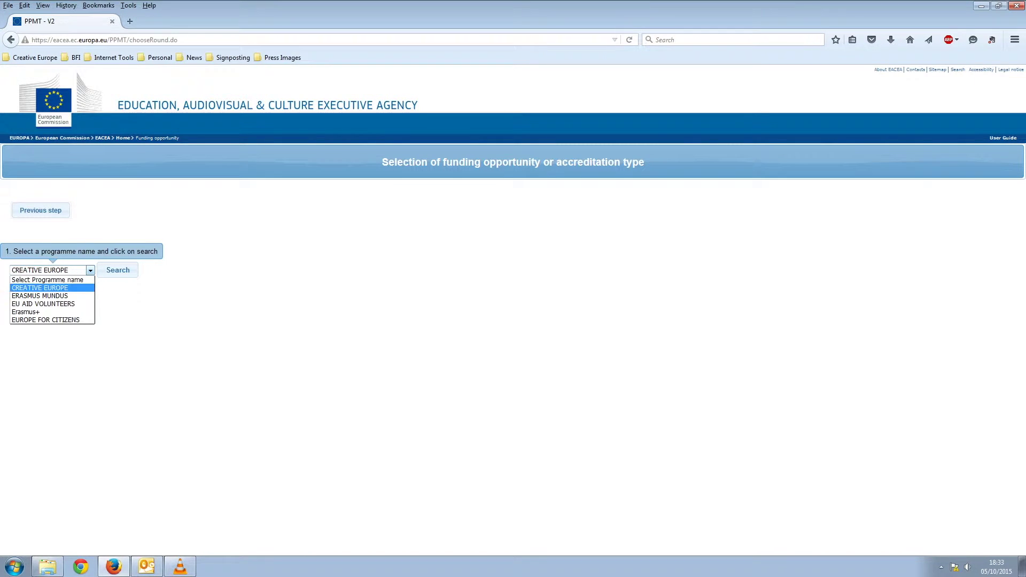
pyautogui.click(39, 288)
pyautogui.click(117, 270)
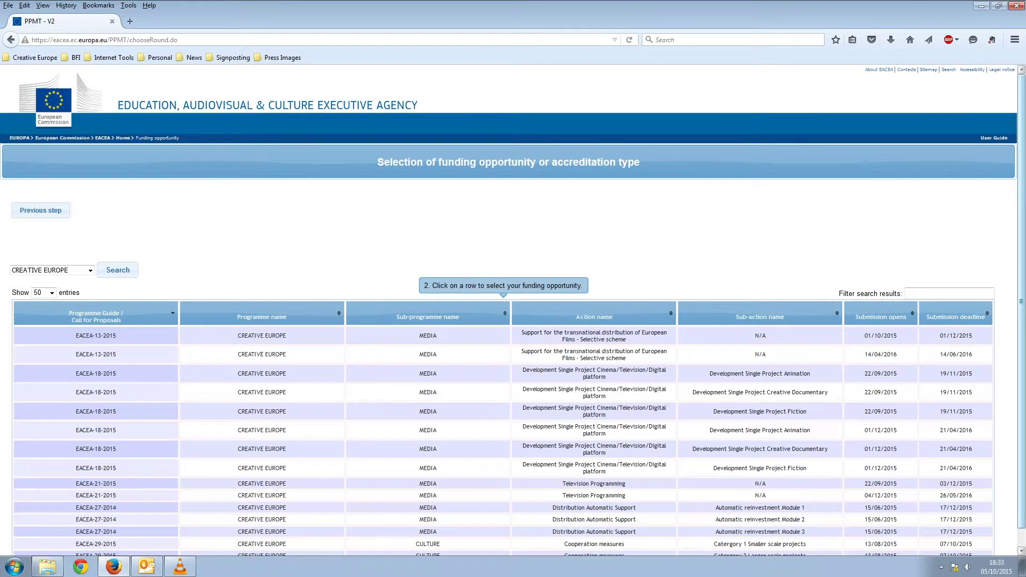
# - Sort opportunities by sub-action, choose Development Single Project Animation with the 19/11/2015 deadline, set the form language to EN, and proceed to the participating organisations
pyautogui.scroll(-1, 512, 310)
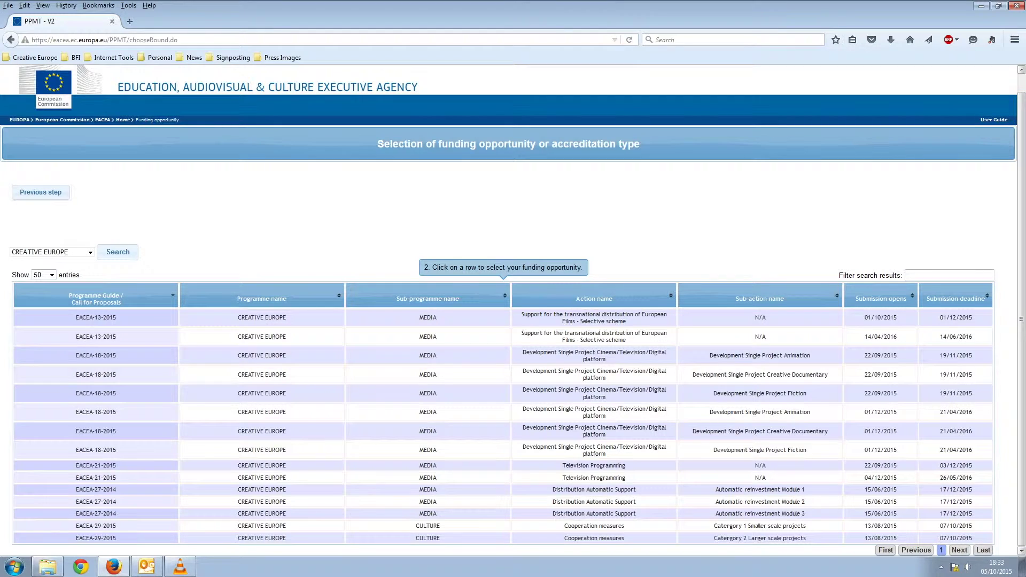
pyautogui.click(760, 298)
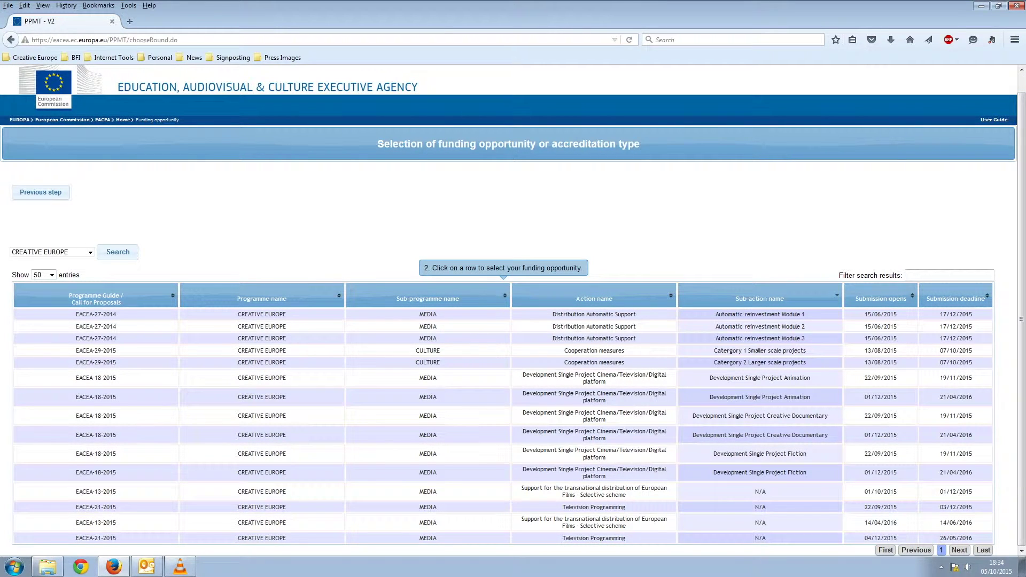
pyautogui.click(760, 378)
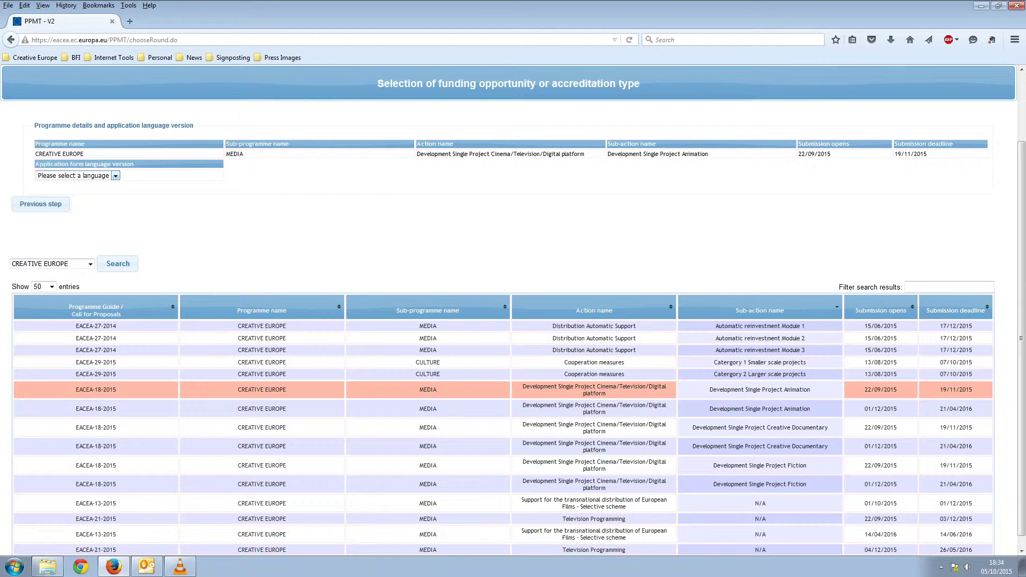
pyautogui.click(115, 175)
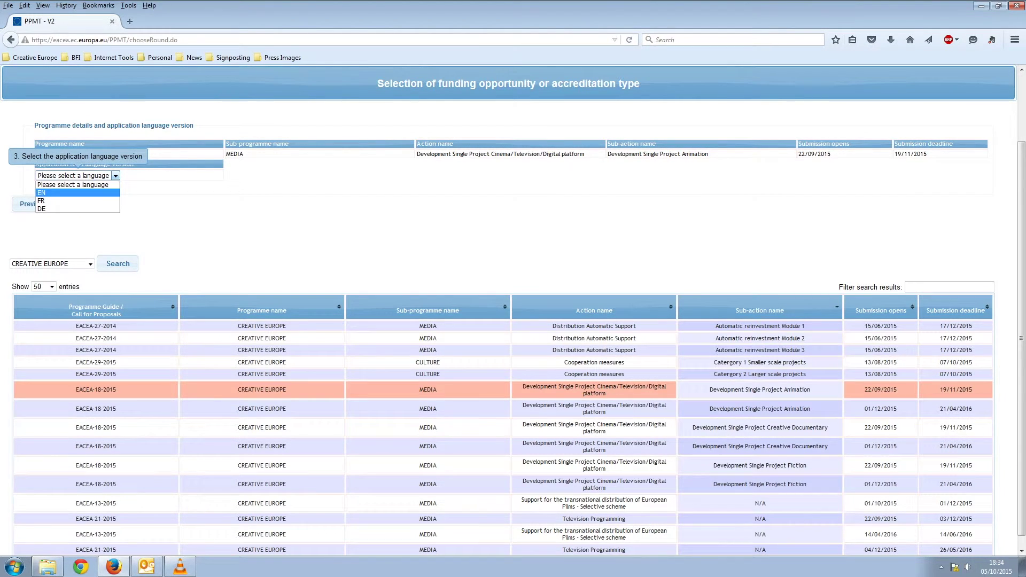
pyautogui.click(77, 193)
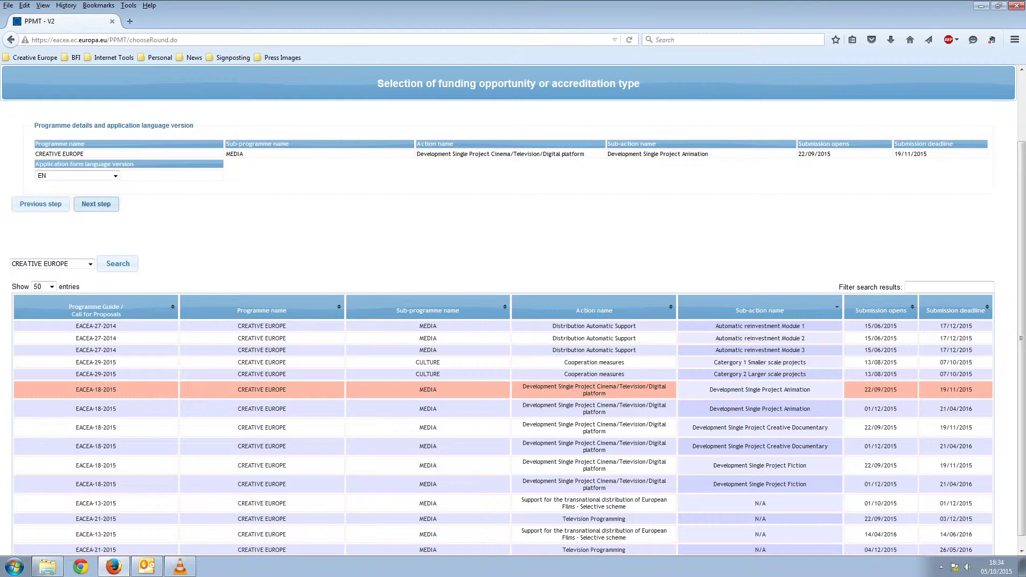
pyautogui.click(97, 203)
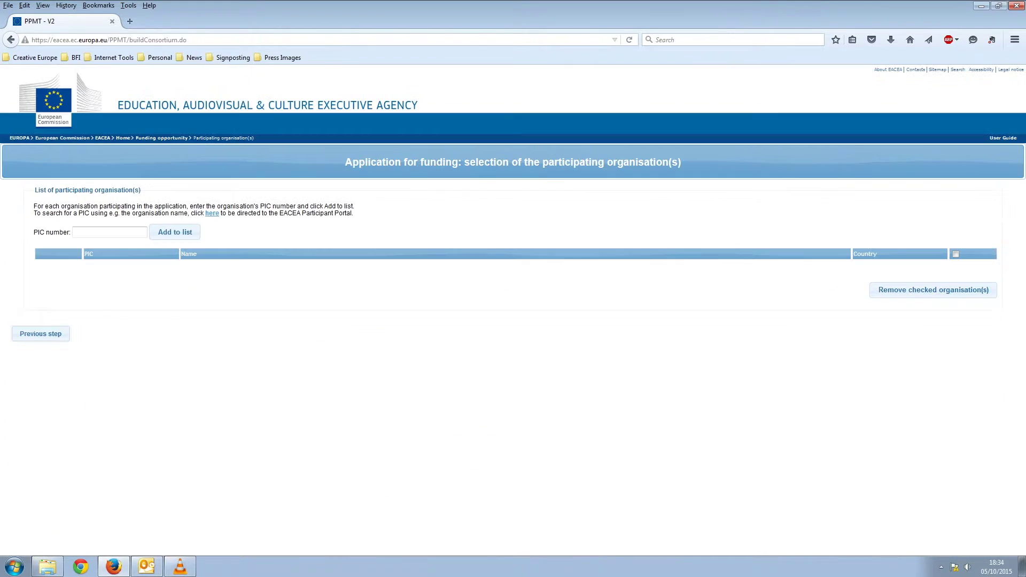
# - Add Creative Europe Desk UK to the list of participating organisations using its PIC number
pyautogui.click(110, 232)
pyautogui.write('924783645')
pyautogui.click(175, 232)
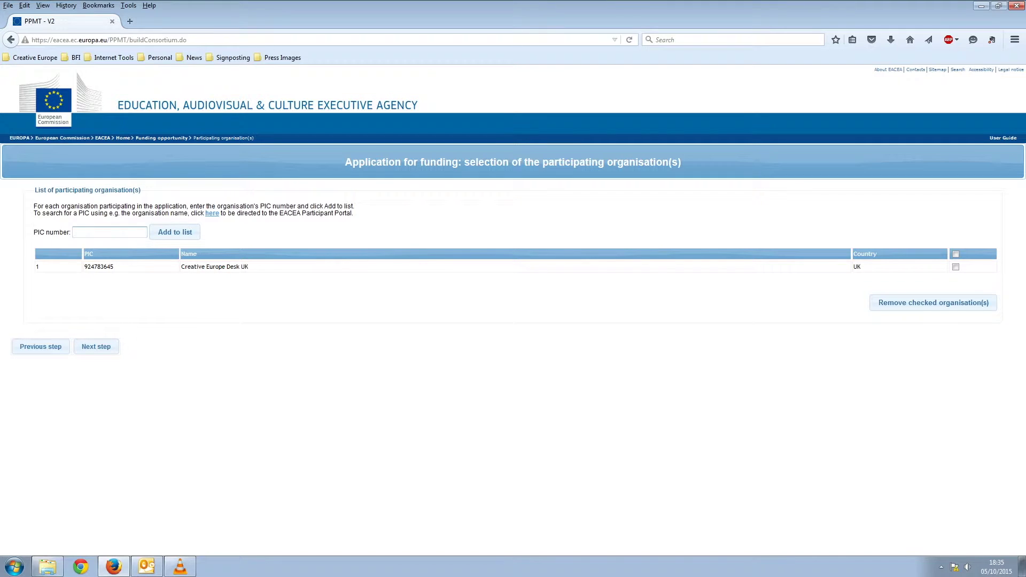
# - Try adding the test organisation as a second participant by its PIC number, and remove it from the list again
pyautogui.write('949186905')
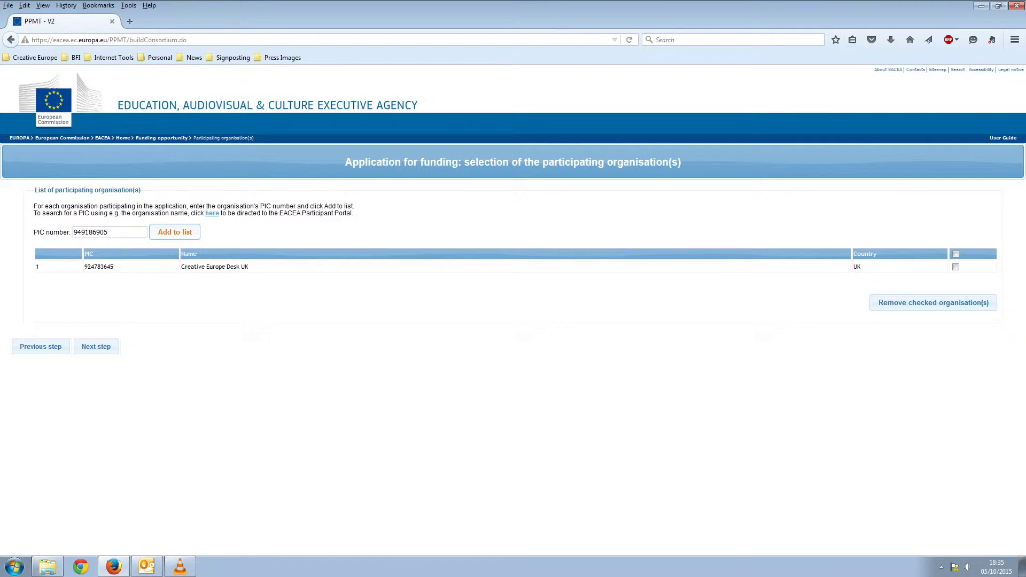
pyautogui.press('Return')
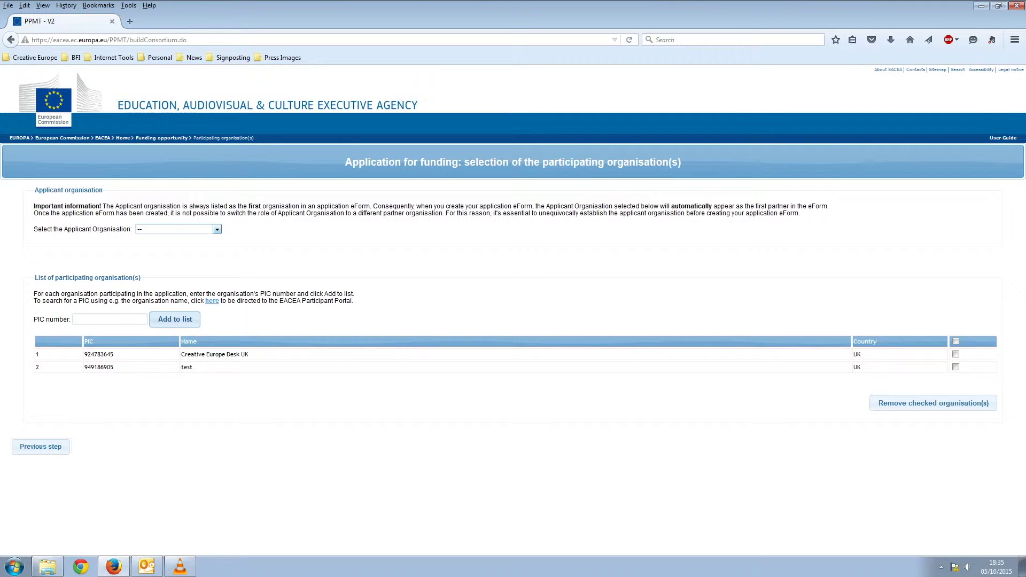
pyautogui.click(216, 229)
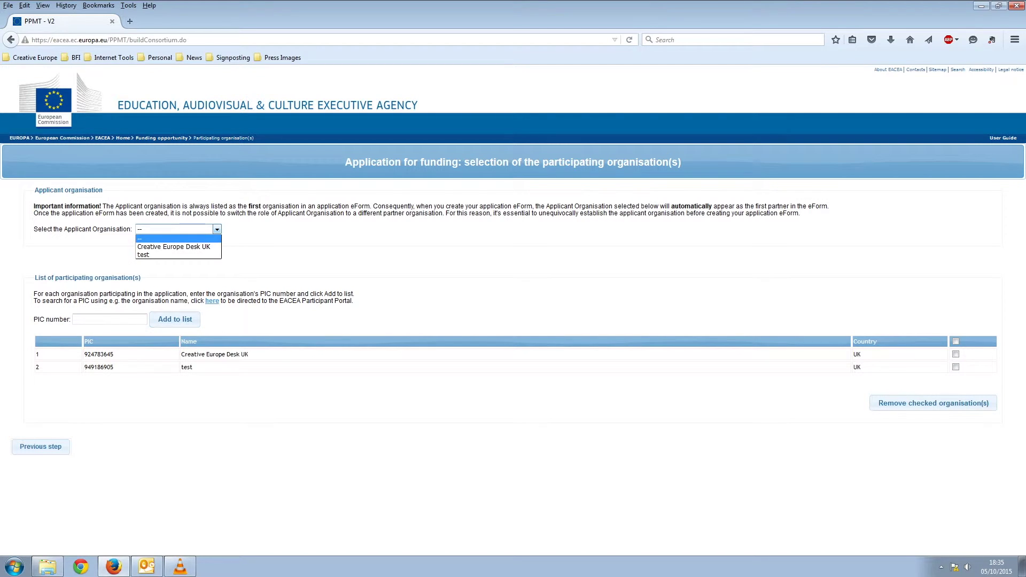
pyautogui.press('Return')
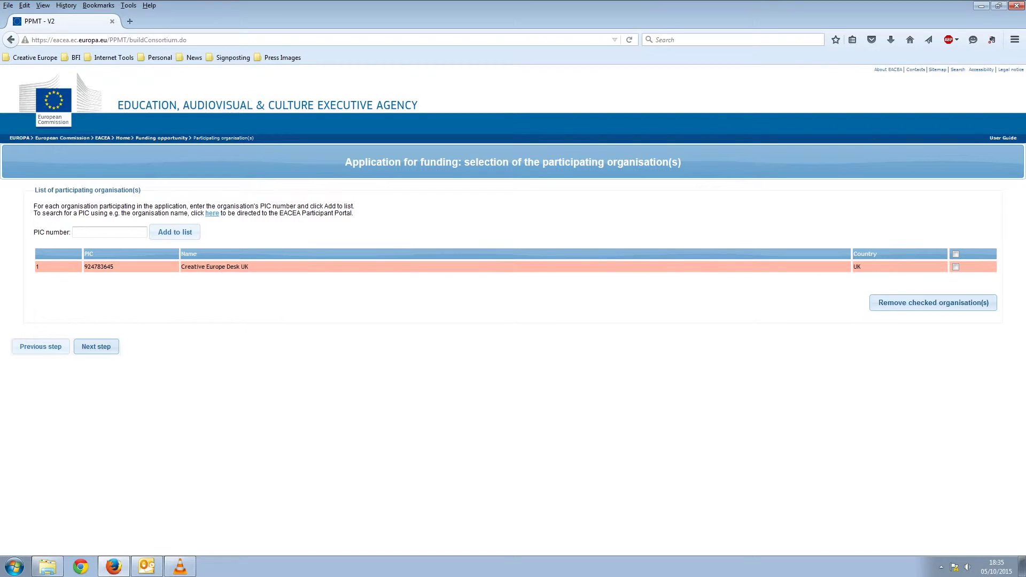
# - Create the application eForm from the confirmed details, save the generated PDF, and open it in Adobe Reader
pyautogui.click(96, 346)
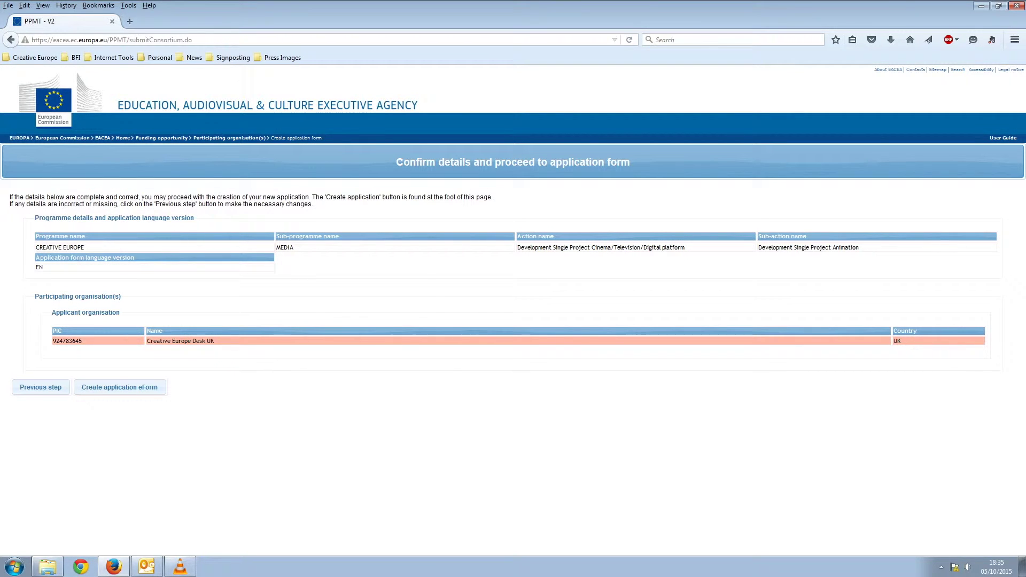
pyautogui.click(120, 387)
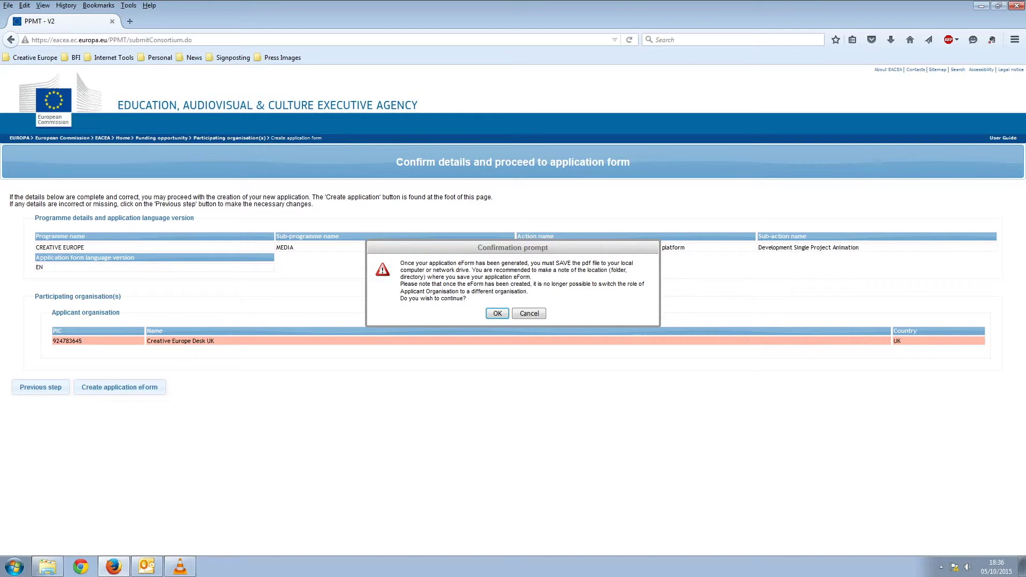
pyautogui.press('Return')
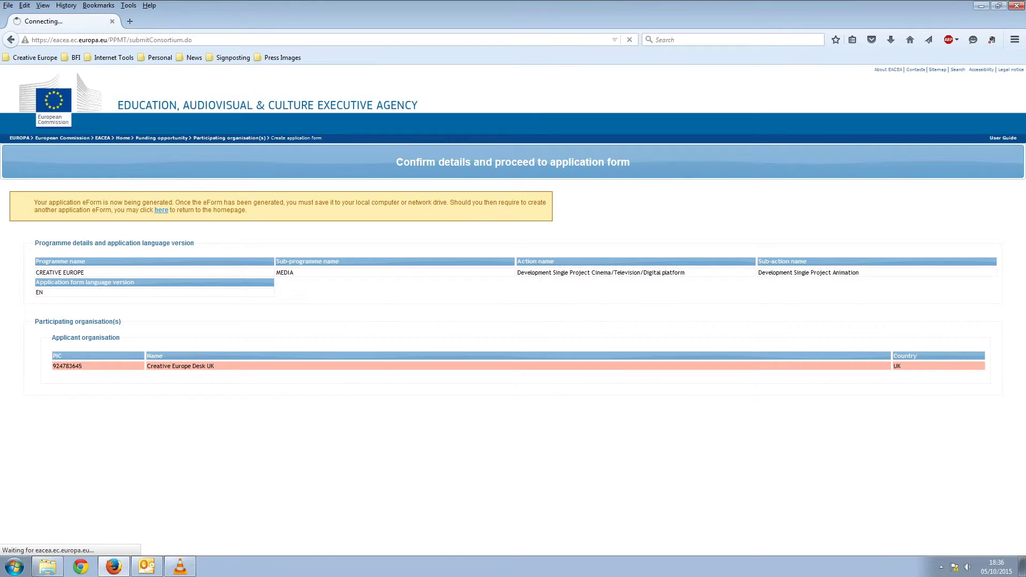
pyautogui.press('Return')
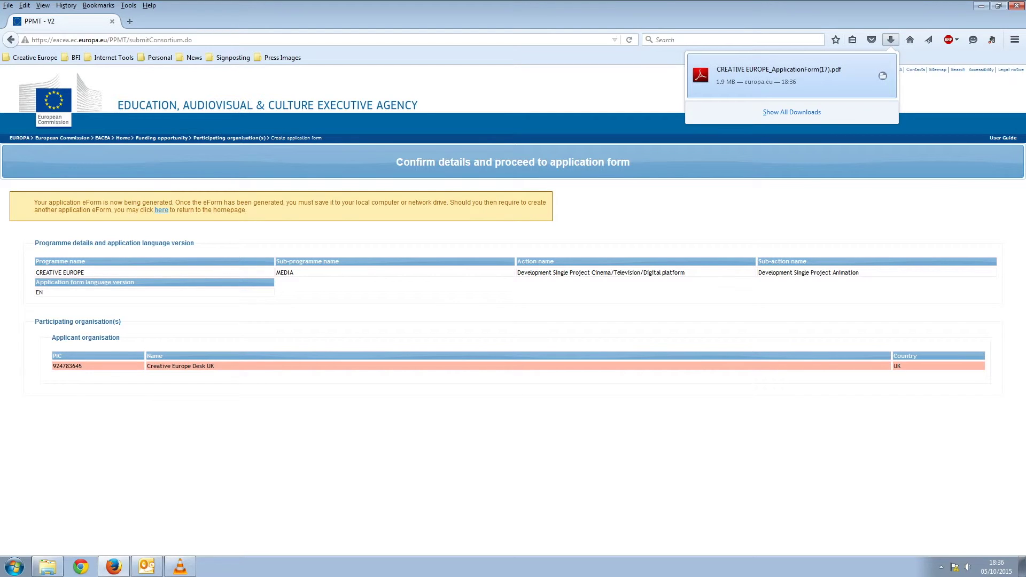
pyautogui.click(775, 76)
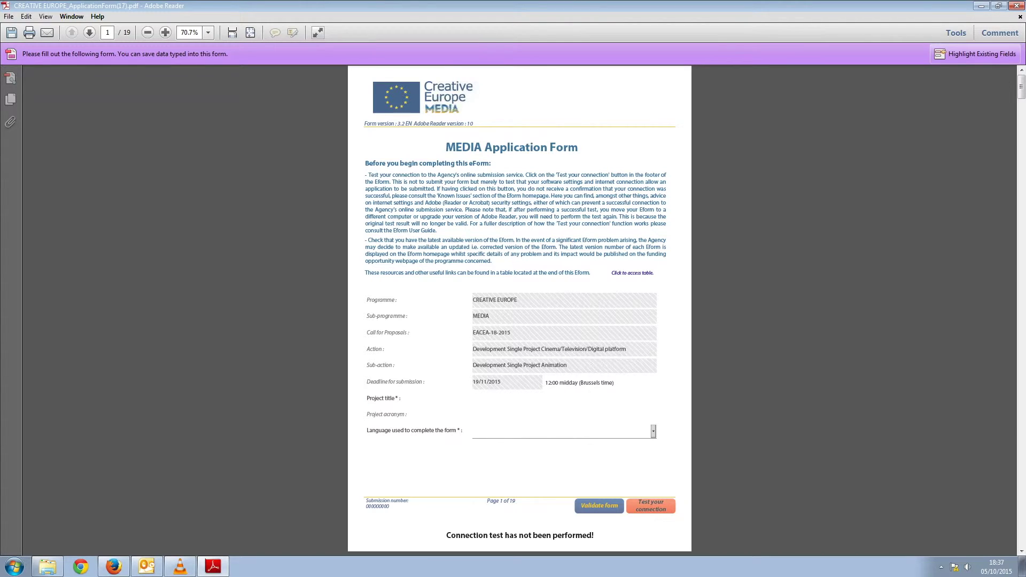
# - Review the application form's pages through to the useful links and test its connection to the Agency's online submission service
pyautogui.press('pagedown')
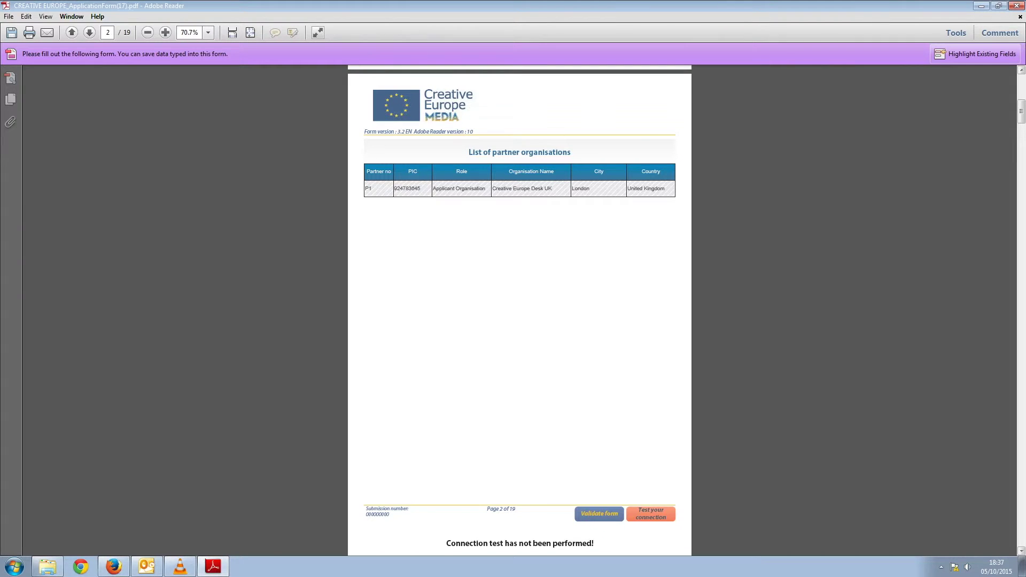
pyautogui.press('pageup')
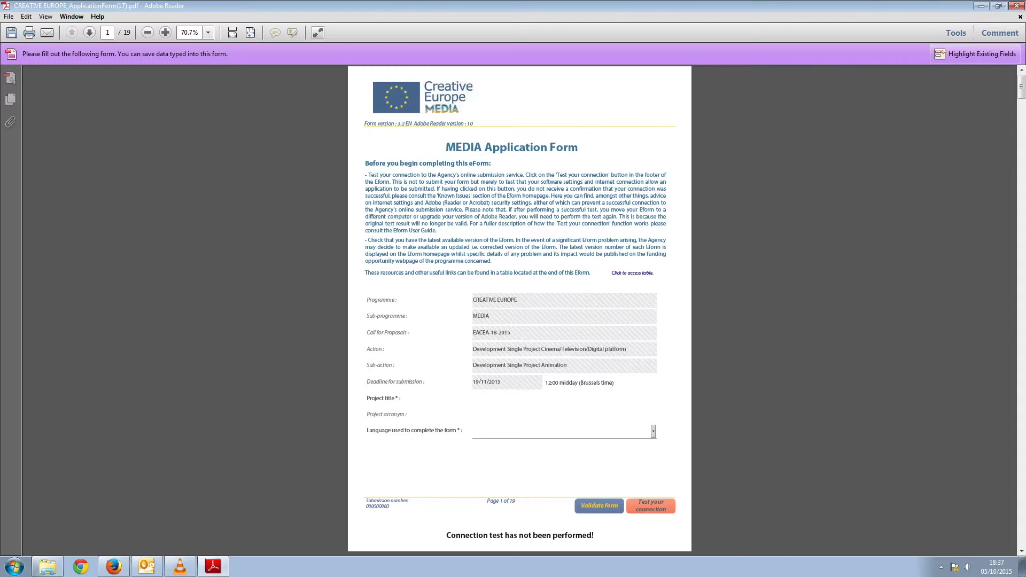
pyautogui.press('pagedown')
pyautogui.press('pagedown')
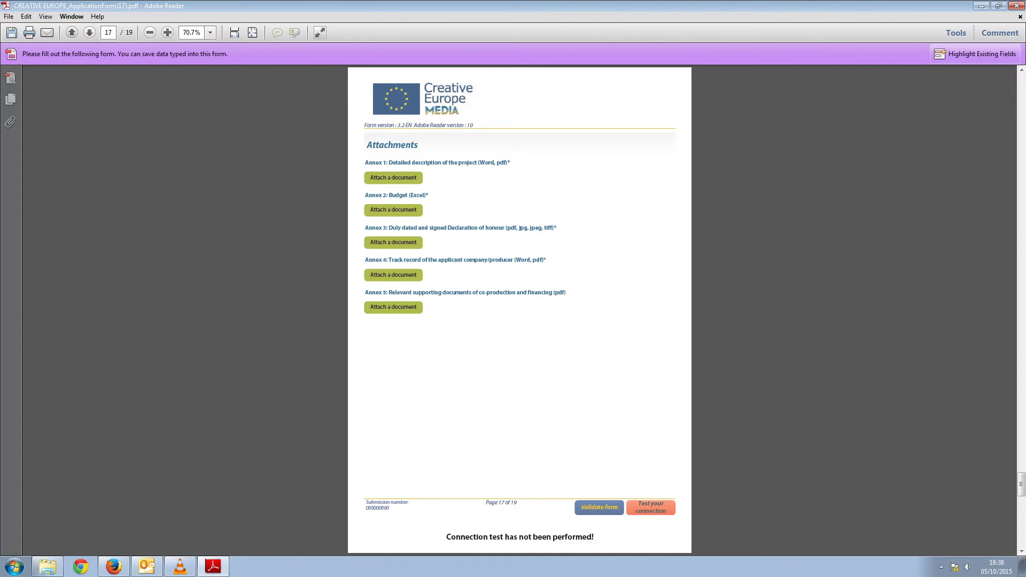
pyautogui.press('pagedown')
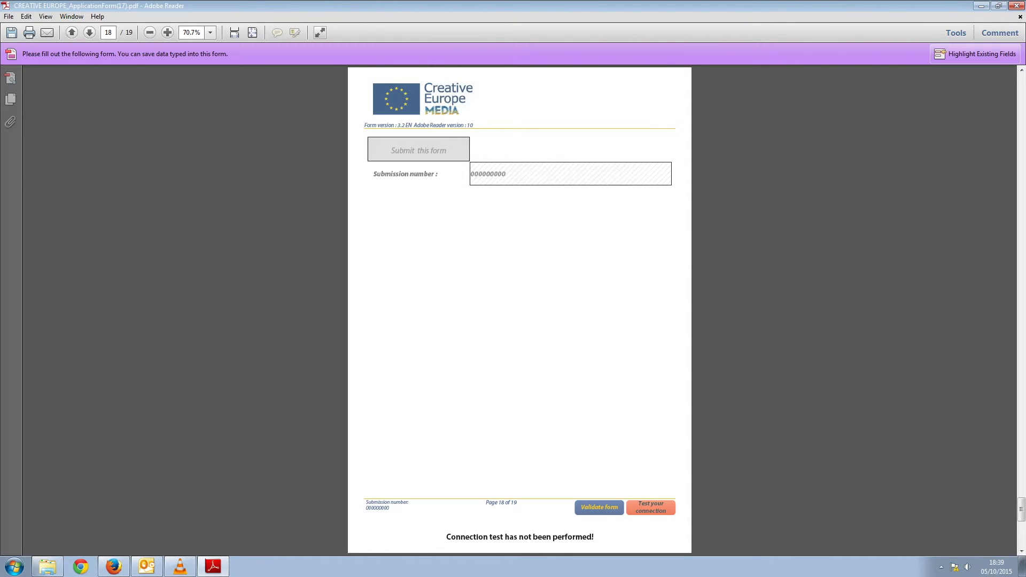
pyautogui.click(650, 507)
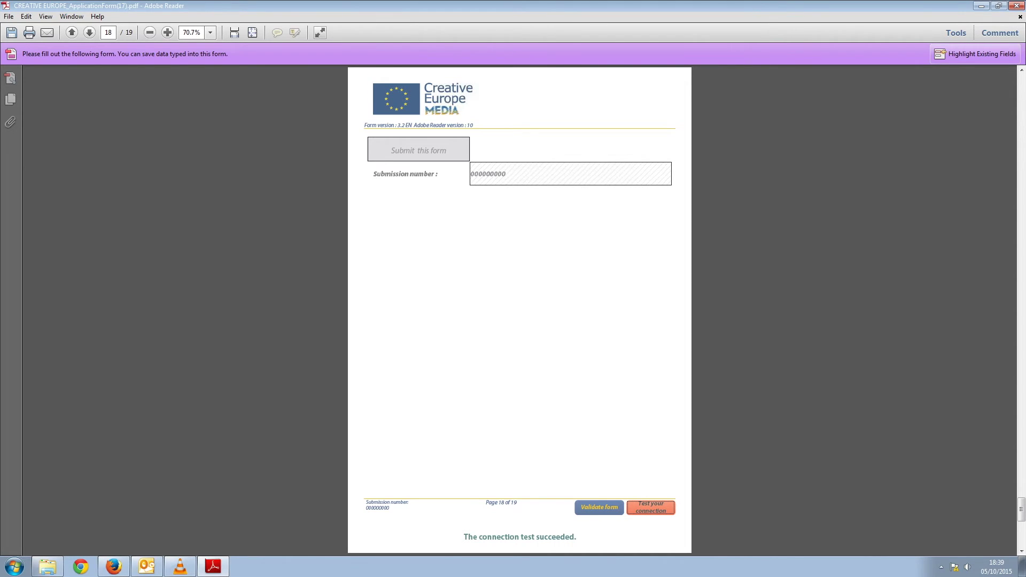
pyautogui.scroll(-1, 651, 507)
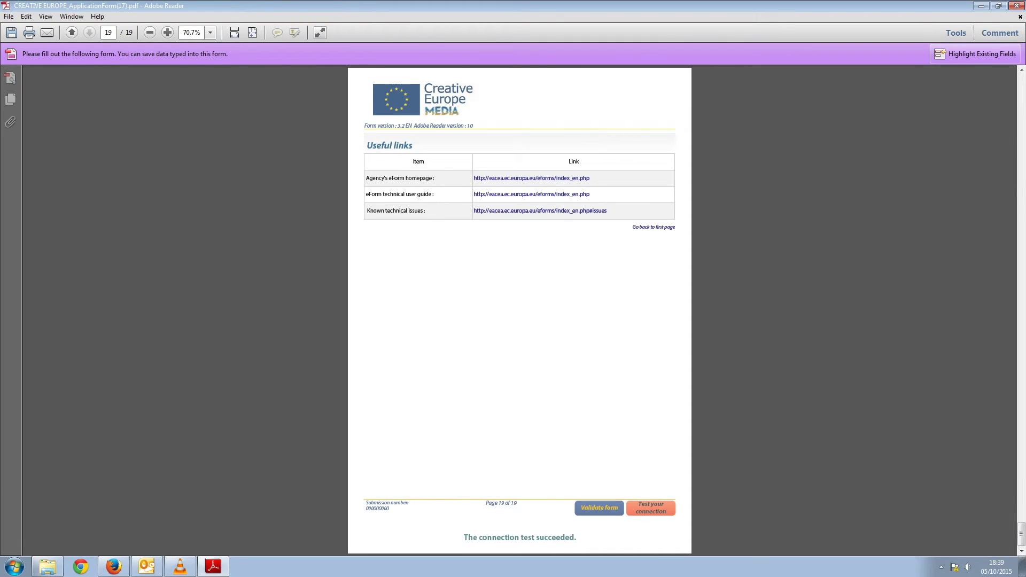